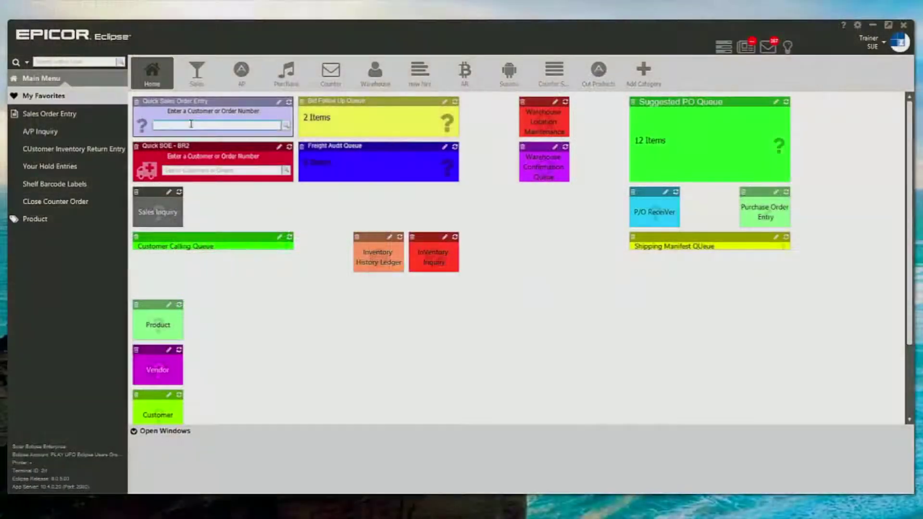
Step: Look up the customer by name in Quick Sales Order Entry
{"action": "left_click", "coordinate": [190, 124]}
{"action": "type", "text": "tru"}
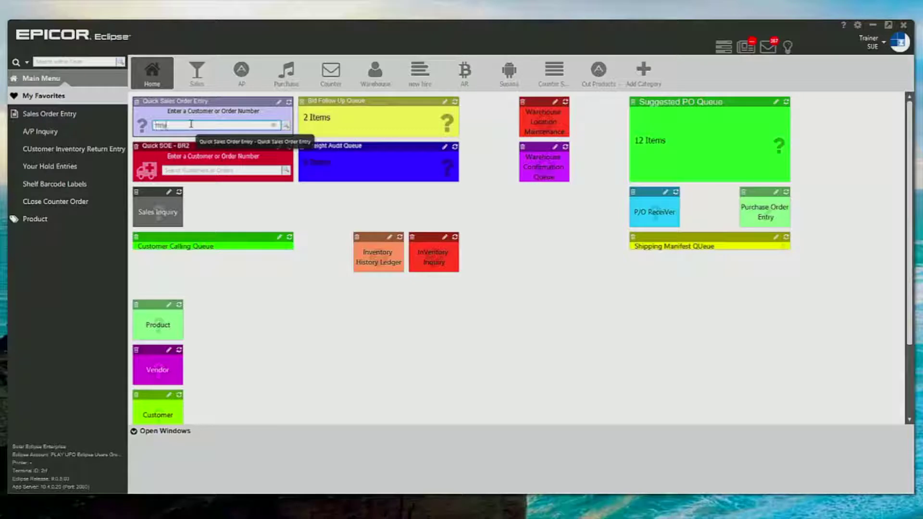
{"action": "type", "text": " king"}
{"action": "key", "text": "Return"}
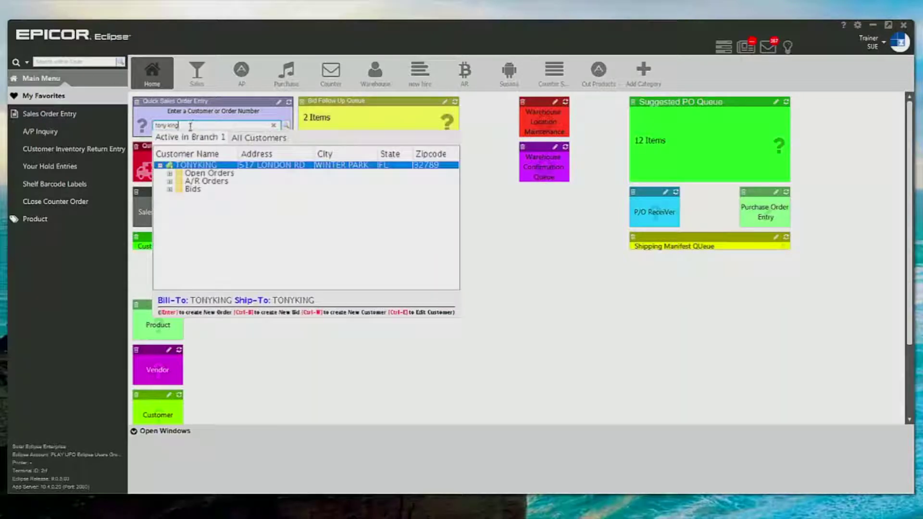
Step: Review the customer's open orders, A/R orders and bids, then start a new order for them
{"action": "left_click", "coordinate": [170, 173]}
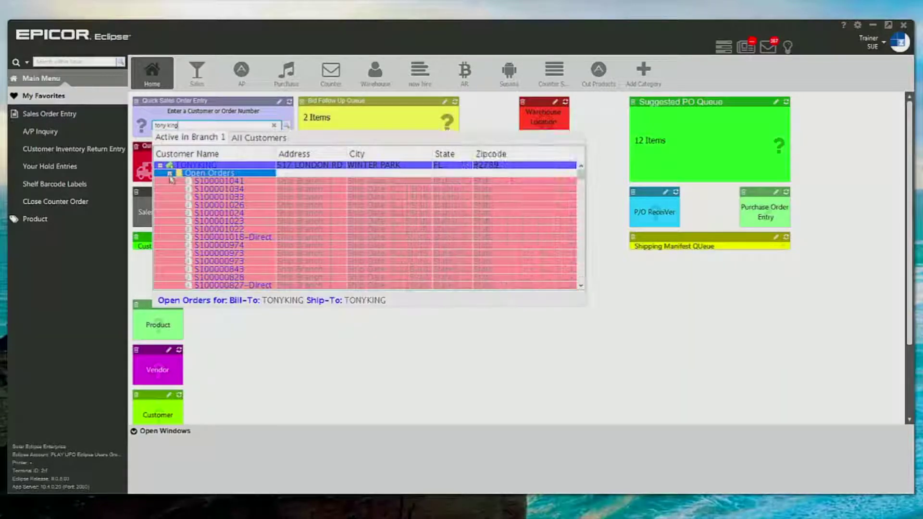
{"action": "left_click", "coordinate": [170, 173]}
{"action": "left_click", "coordinate": [170, 180]}
{"action": "left_click", "coordinate": [170, 182]}
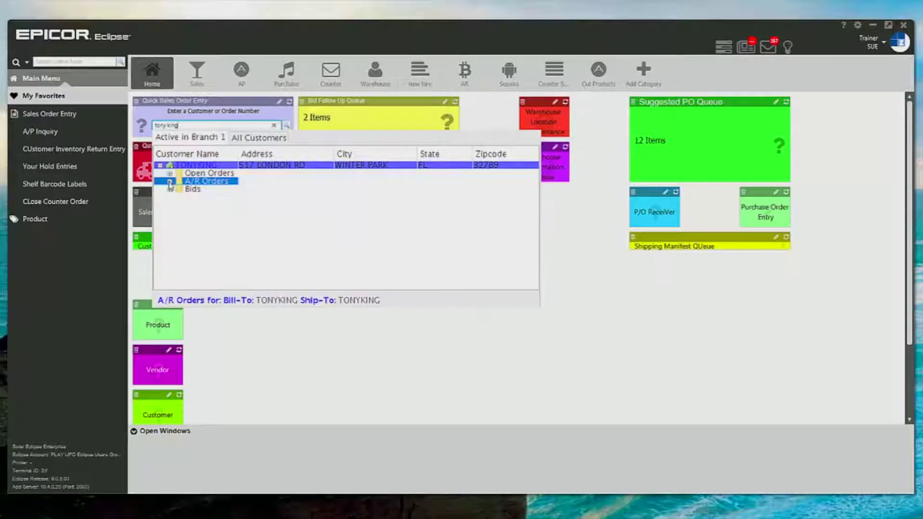
{"action": "left_click", "coordinate": [170, 189]}
{"action": "left_click", "coordinate": [170, 190]}
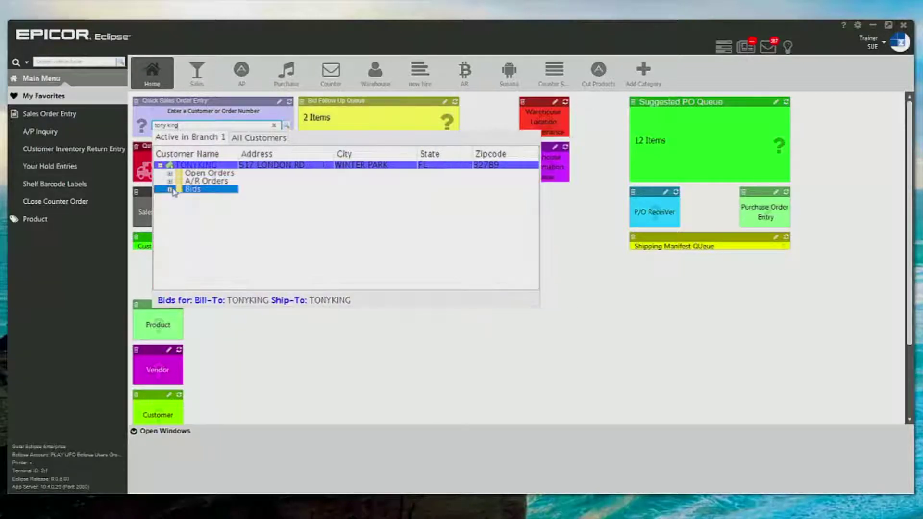
{"action": "left_click", "coordinate": [192, 165]}
{"action": "key", "text": "Escape"}
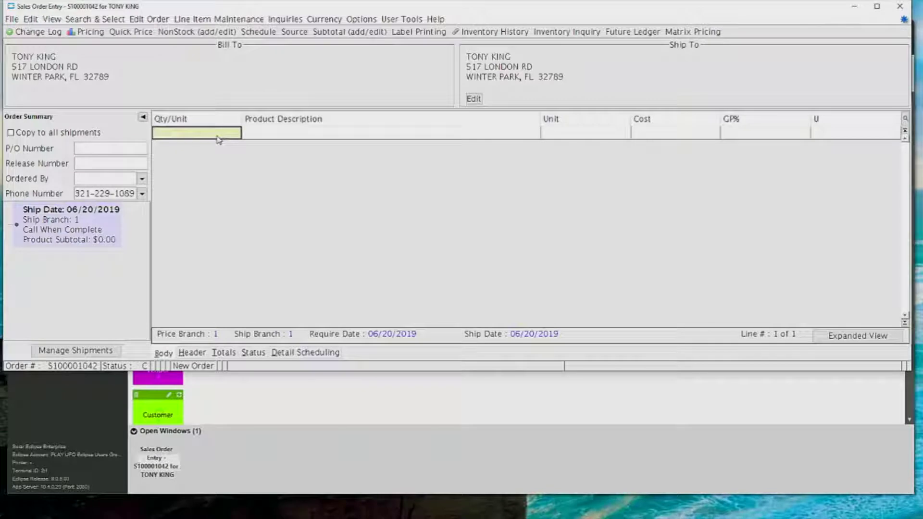
Step: Add line 1: quantity 1 of the SQD QO220SWN1021 breaker from an 'sqd' search
{"action": "type", "text": "1"}
{"action": "key", "text": "Return"}
{"action": "type", "text": "sqd"}
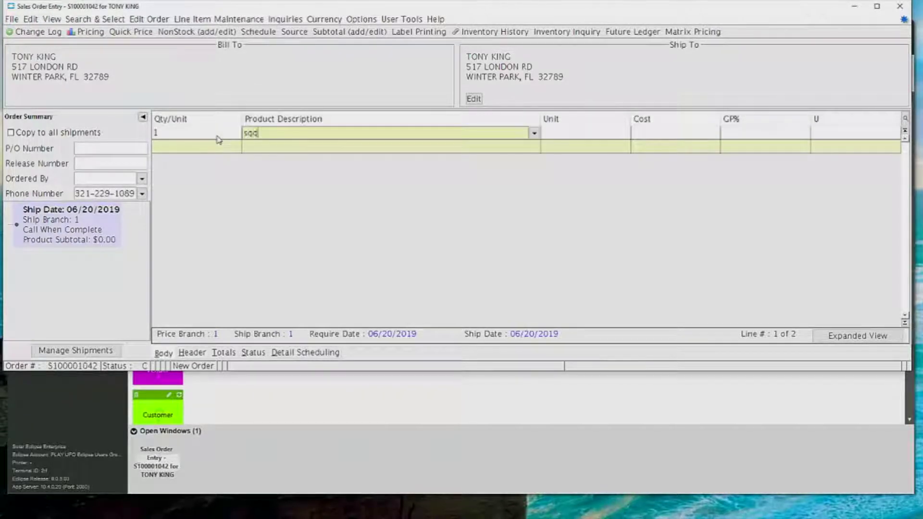
{"action": "key", "text": "Return"}
{"action": "key", "text": "Return"}
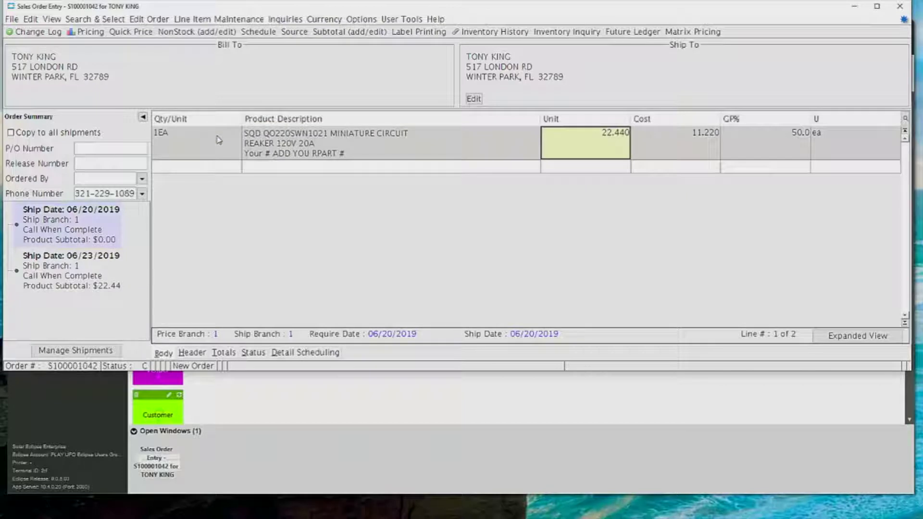
Step: Add line 2: quantity 1 of the SQD QO220SWN35 breaker, then view the order header
{"action": "left_click", "coordinate": [199, 167]}
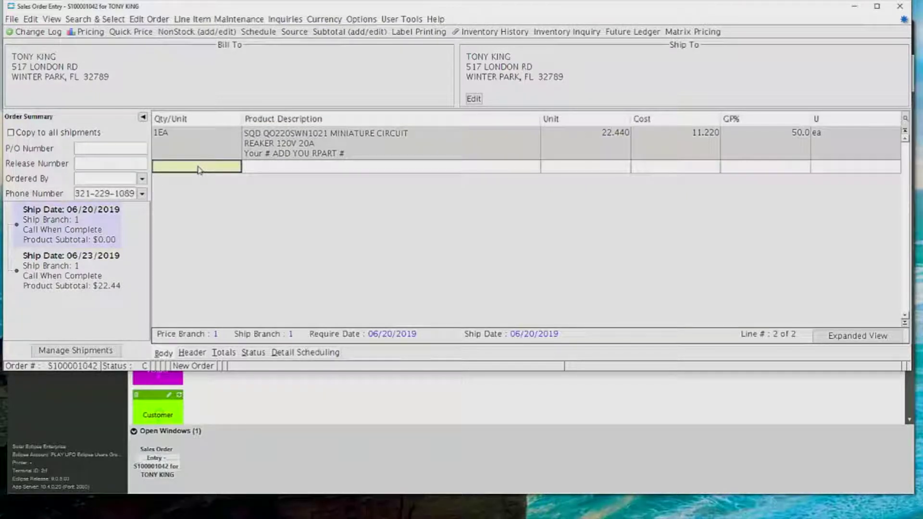
{"action": "type", "text": "1"}
{"action": "key", "text": "Tab"}
{"action": "type", "text": "sqd"}
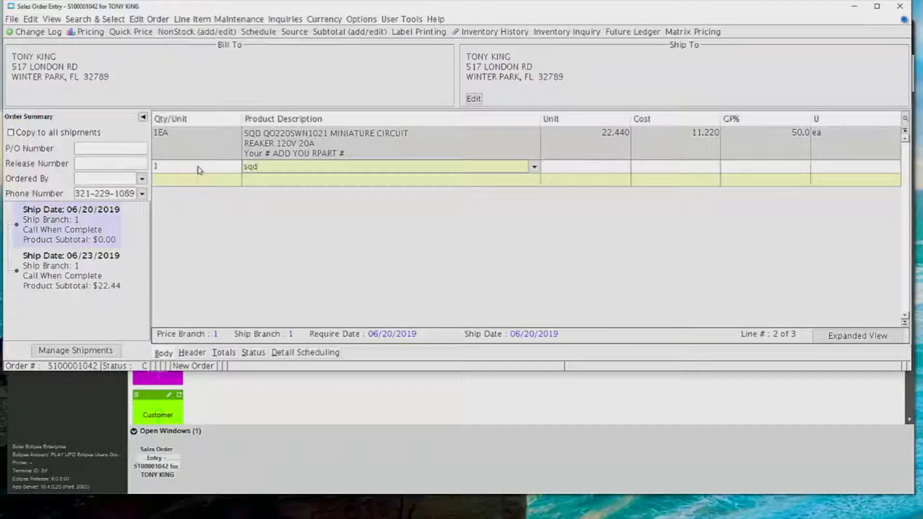
{"action": "key", "text": "Return"}
{"action": "key", "text": "Down"}
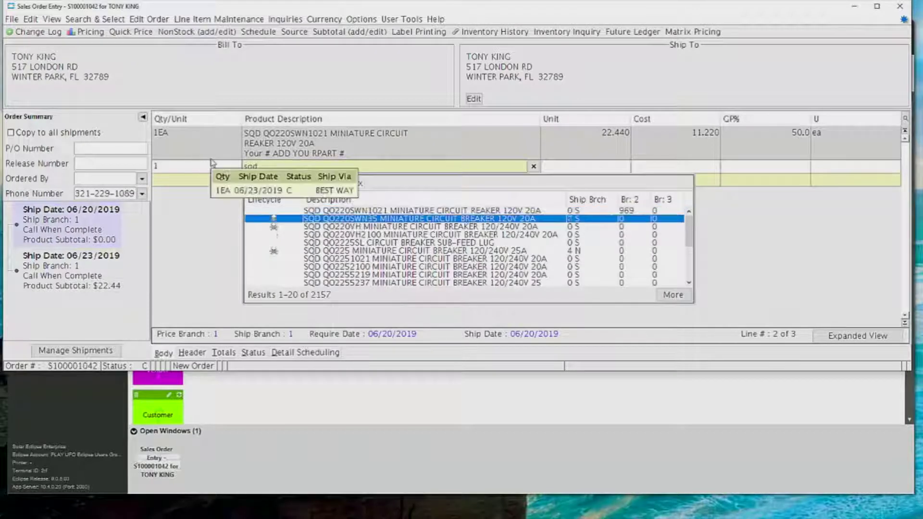
{"action": "key", "text": "Return"}
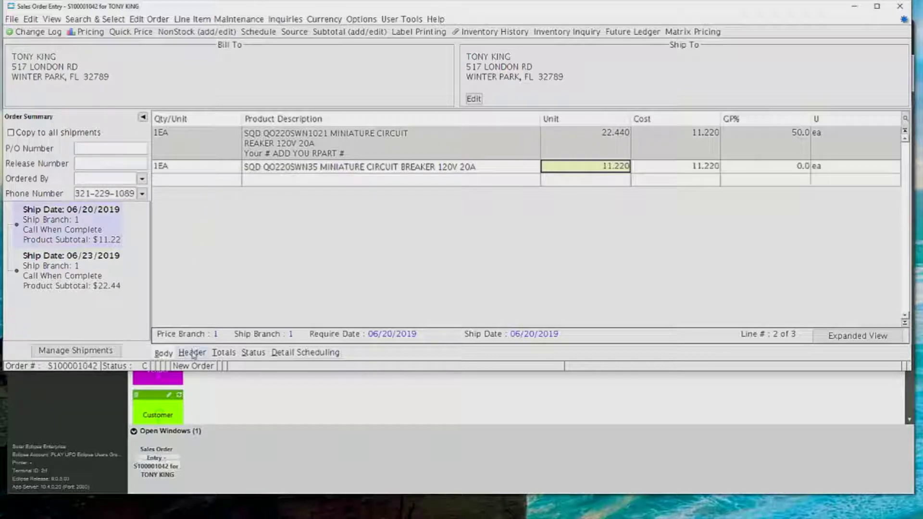
{"action": "left_click", "coordinate": [192, 353]}
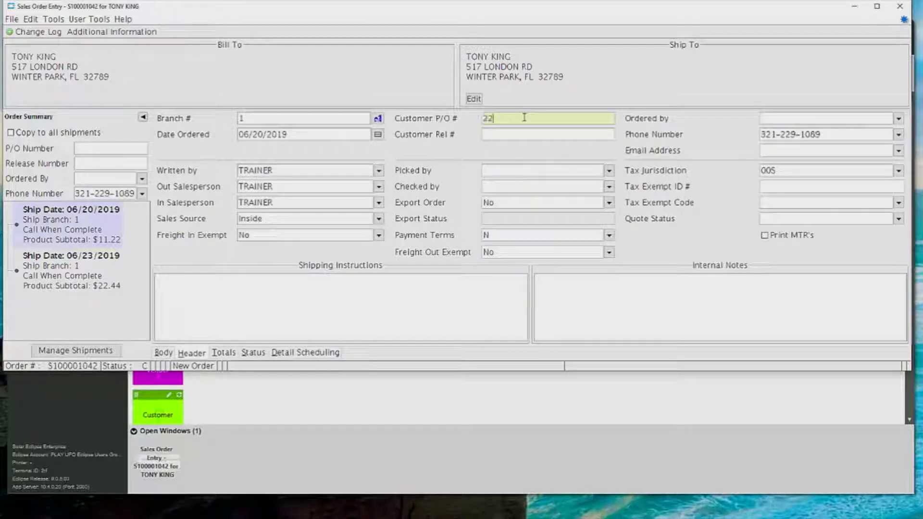
Step: Enter the customer P/O number, release reference 'street' and the ordering contact's name
{"action": "type", "text": "2222 Gillis"}
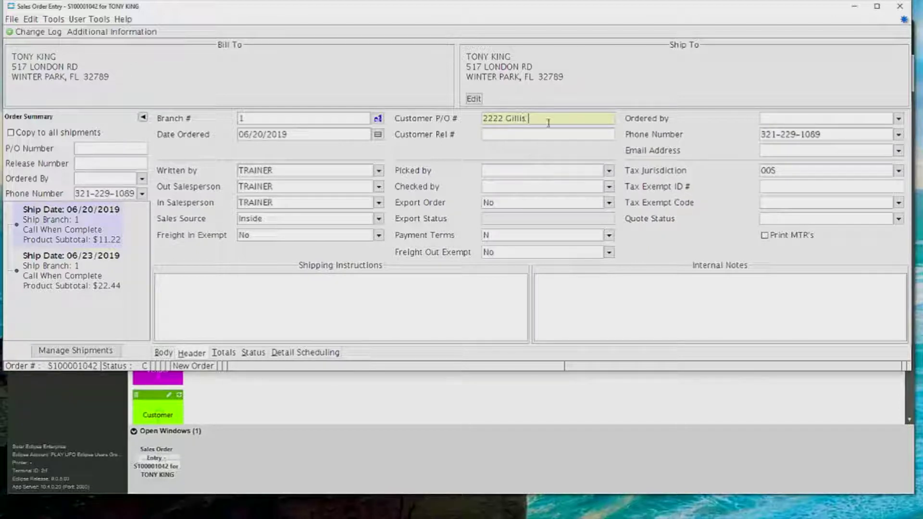
{"action": "left_click", "coordinate": [531, 139]}
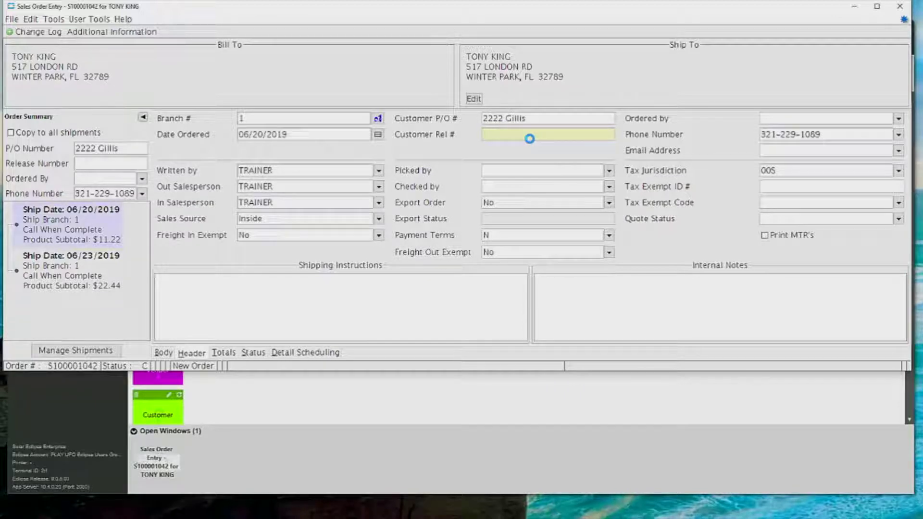
{"action": "type", "text": "street"}
{"action": "left_click", "coordinate": [765, 117]}
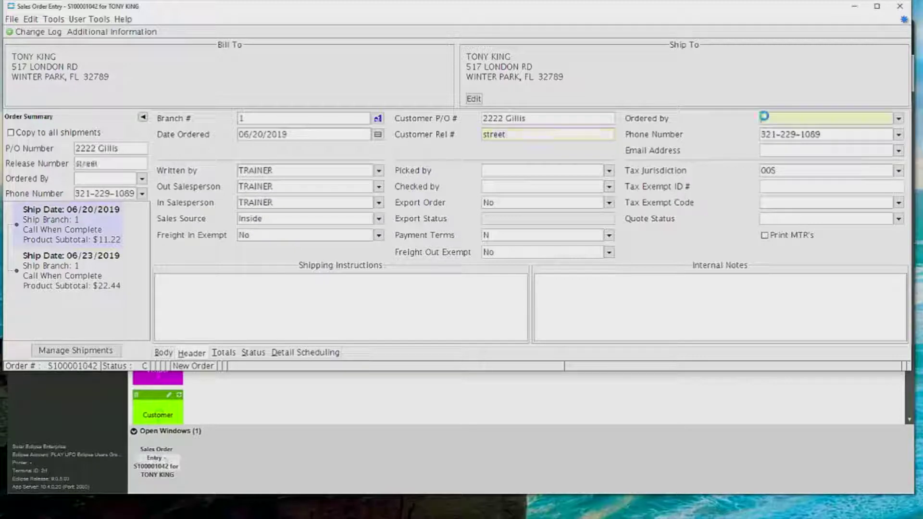
{"action": "type", "text": "Tony"}
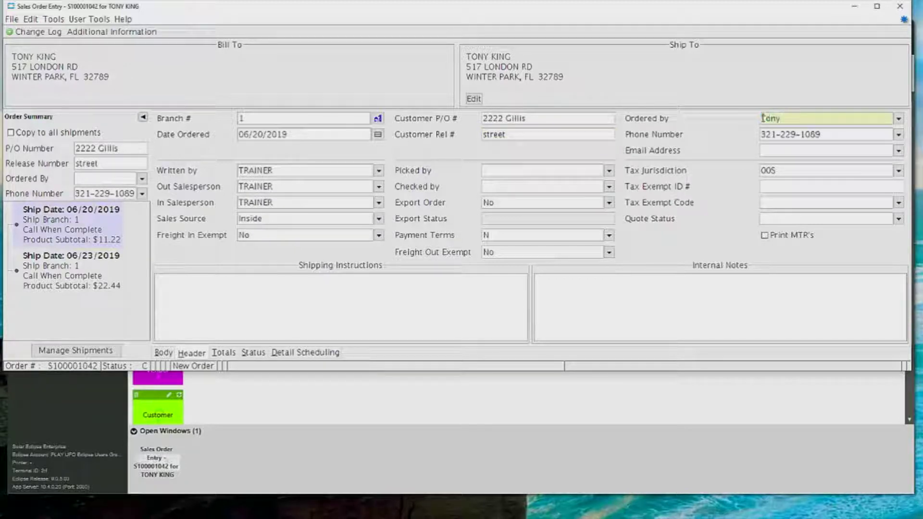
{"action": "left_click", "coordinate": [355, 286]}
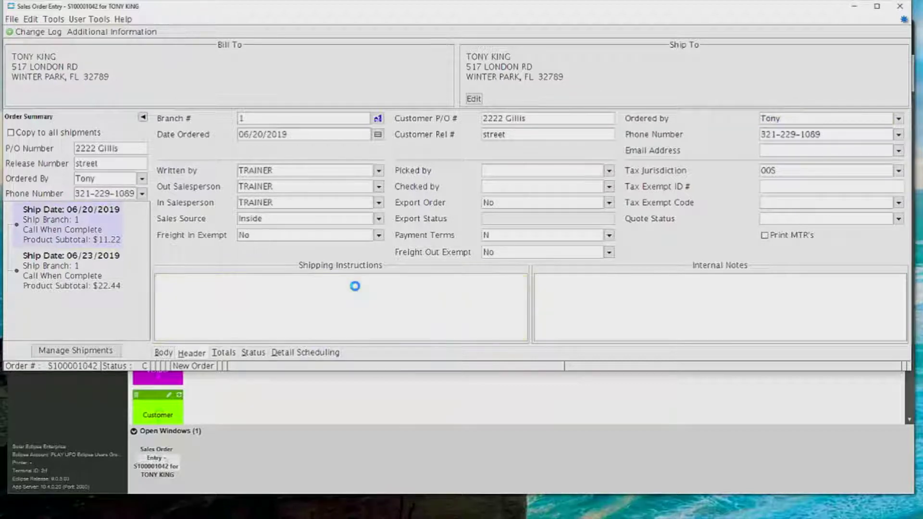
Step: Add shipping instructions 'These will show on any printed documents' and internal note 'These are only seen here on this screen'
{"action": "type", "text": "These will show on any"}
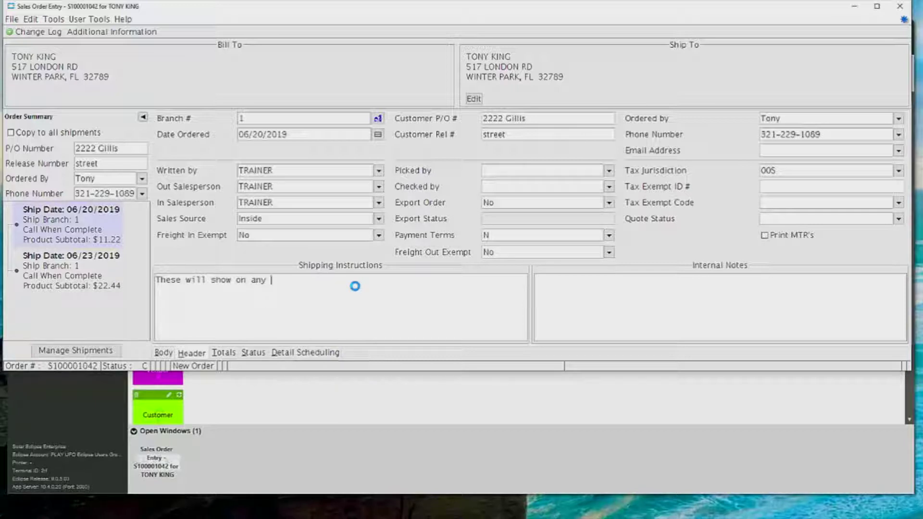
{"action": "type", "text": " printed "}
{"action": "type", "text": "documents"}
{"action": "left_click", "coordinate": [572, 299]}
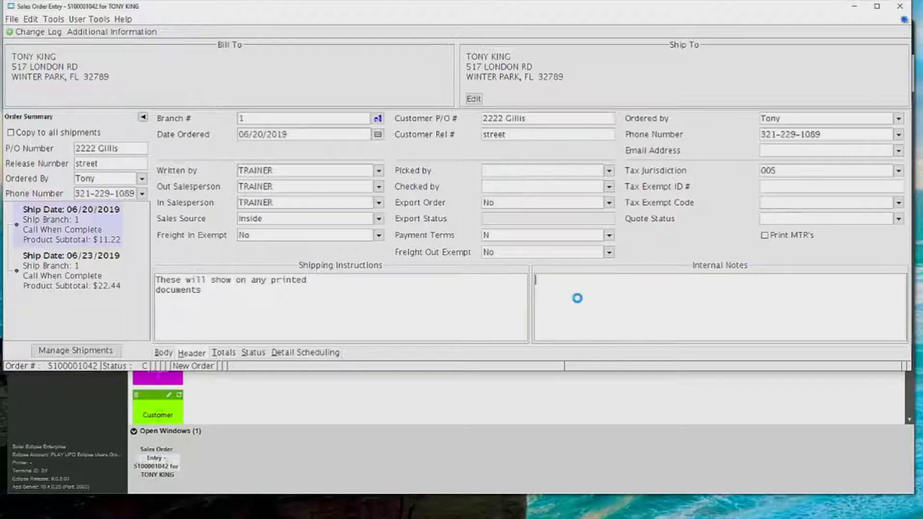
{"action": "type", "text": "These are only seen here o"}
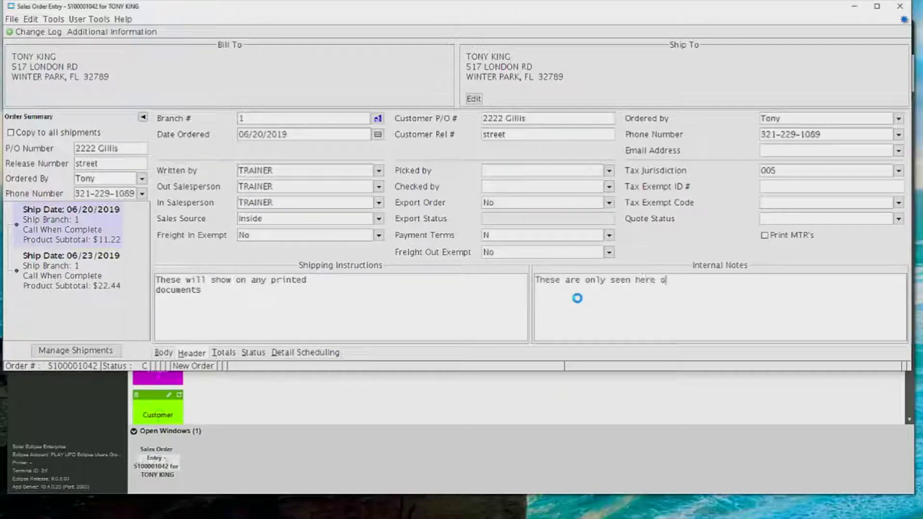
{"action": "type", "text": "n this screen"}
{"action": "left_click", "coordinate": [223, 355]}
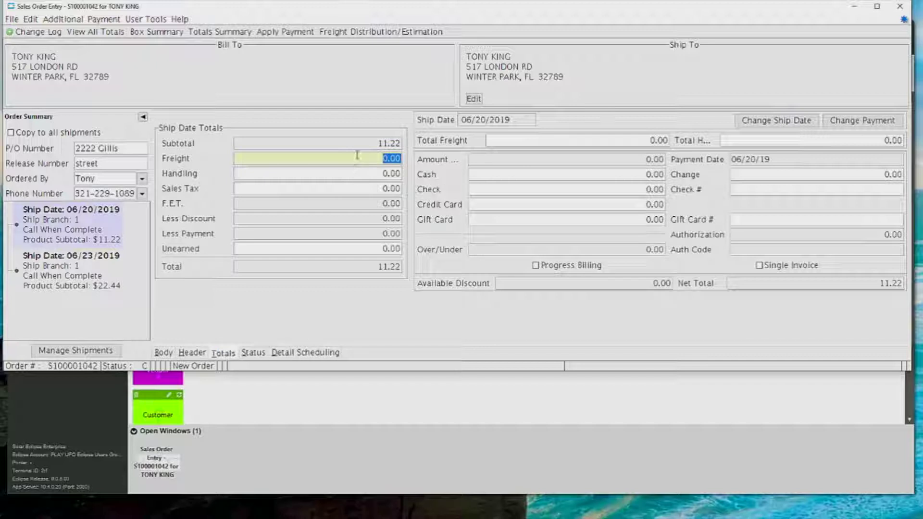
Step: View the status details of both Call When Complete shipments, dated 06/20/2019 and 06/23/2019
{"action": "left_click", "coordinate": [355, 172]}
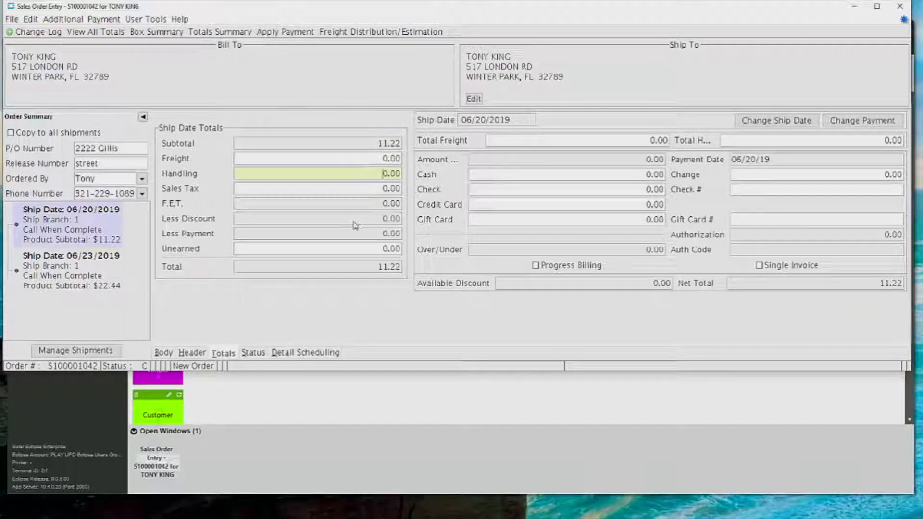
{"action": "left_click", "coordinate": [246, 354]}
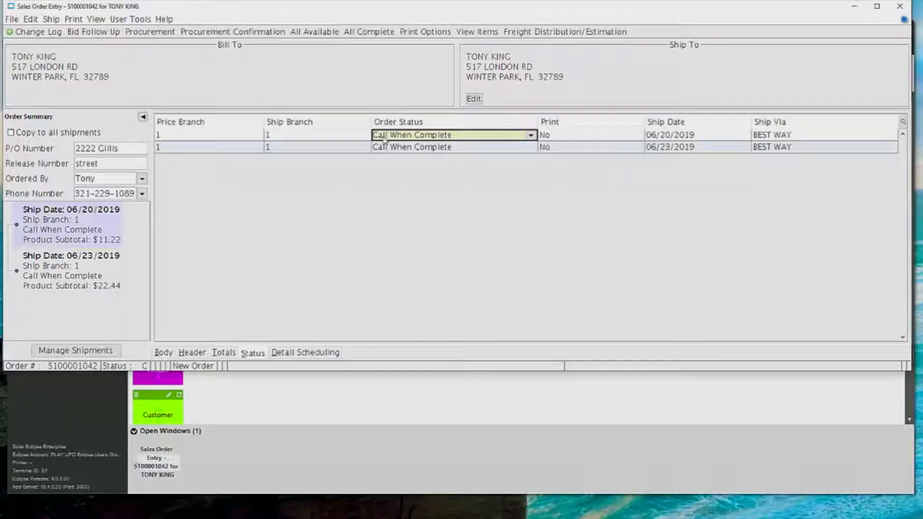
Step: Keep Call When Complete as order status, enable Copy to all shipments, and return to the line items
{"action": "left_click", "coordinate": [530, 136]}
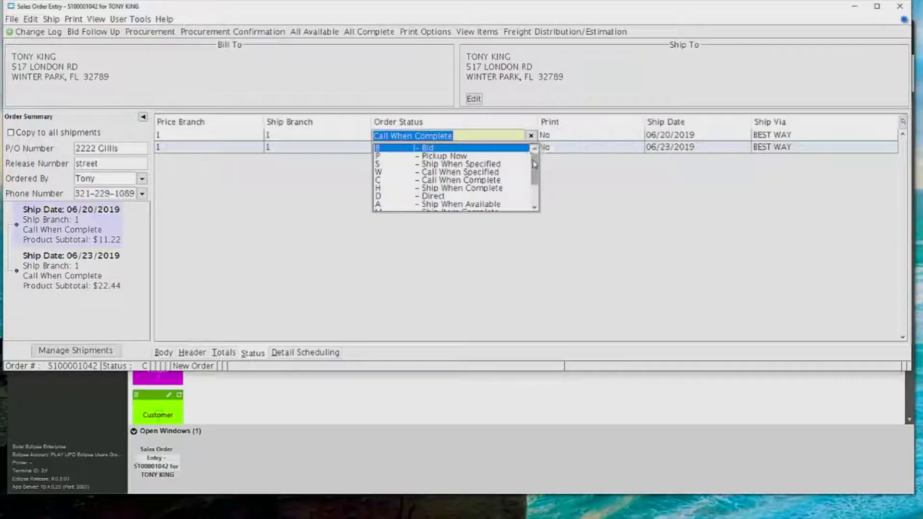
{"action": "scroll", "coordinate": [535, 180], "scroll_direction": "down", "scroll_amount": 1}
{"action": "left_click_drag", "start_coordinate": [535, 180], "coordinate": [535, 163]}
{"action": "left_click", "coordinate": [776, 137]}
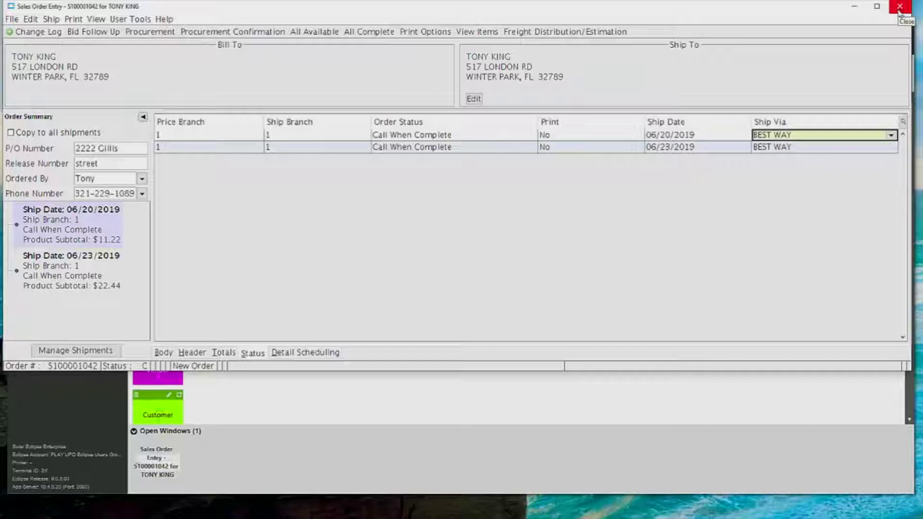
{"action": "left_click", "coordinate": [11, 133]}
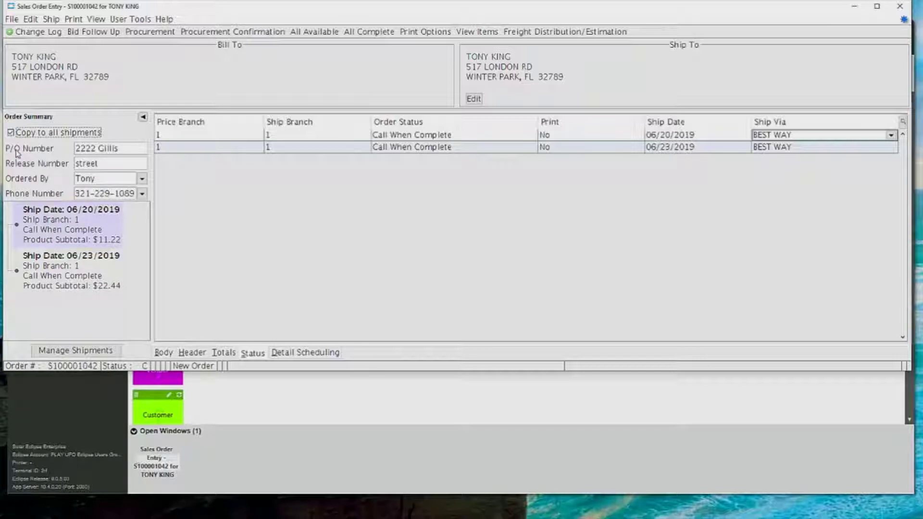
{"action": "left_click", "coordinate": [163, 352]}
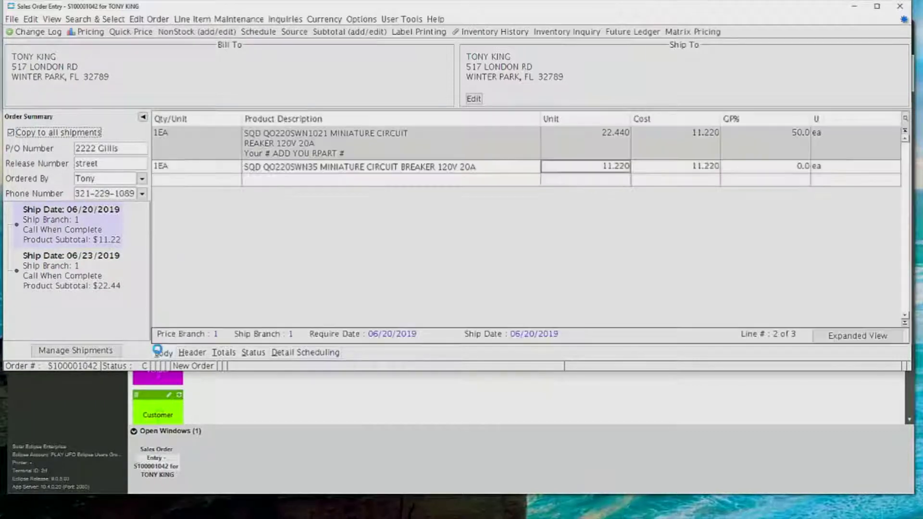
{"action": "left_click", "coordinate": [276, 145]}
{"action": "left_click", "coordinate": [269, 170]}
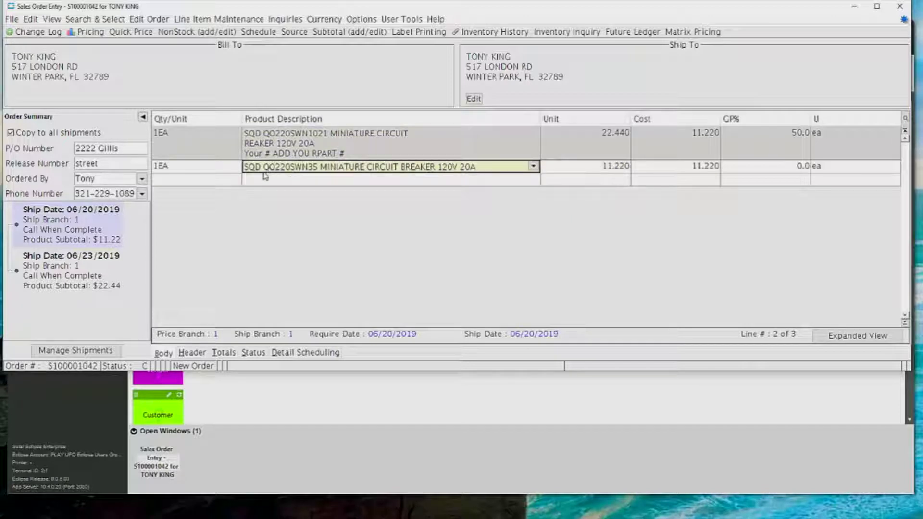
{"action": "left_click", "coordinate": [63, 275]}
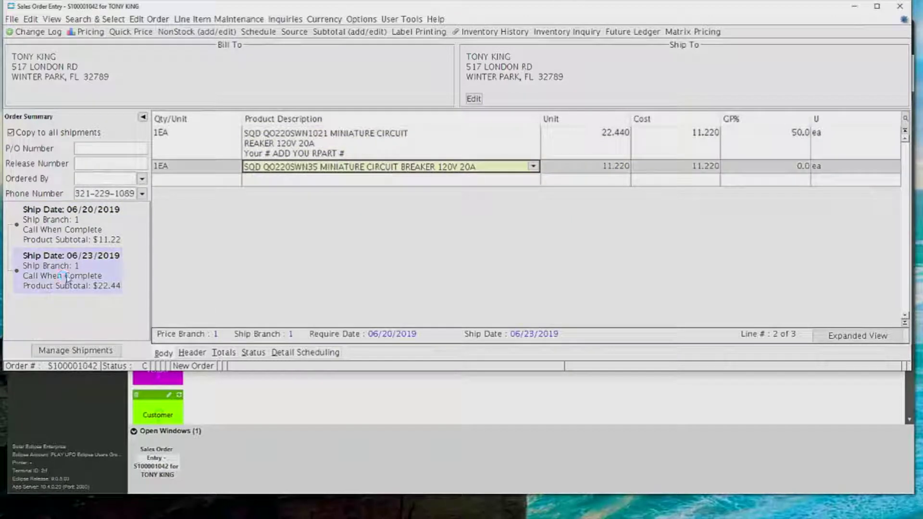
{"action": "left_click", "coordinate": [73, 235]}
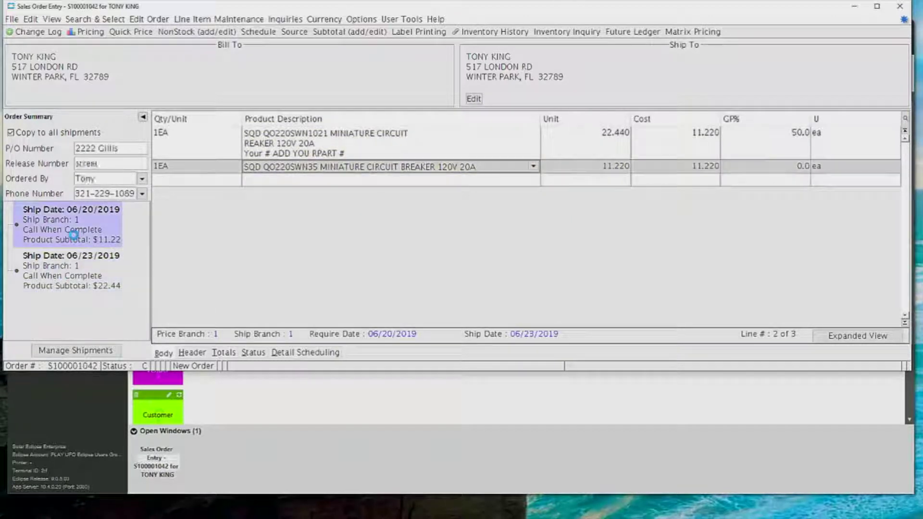
{"action": "left_click", "coordinate": [70, 273]}
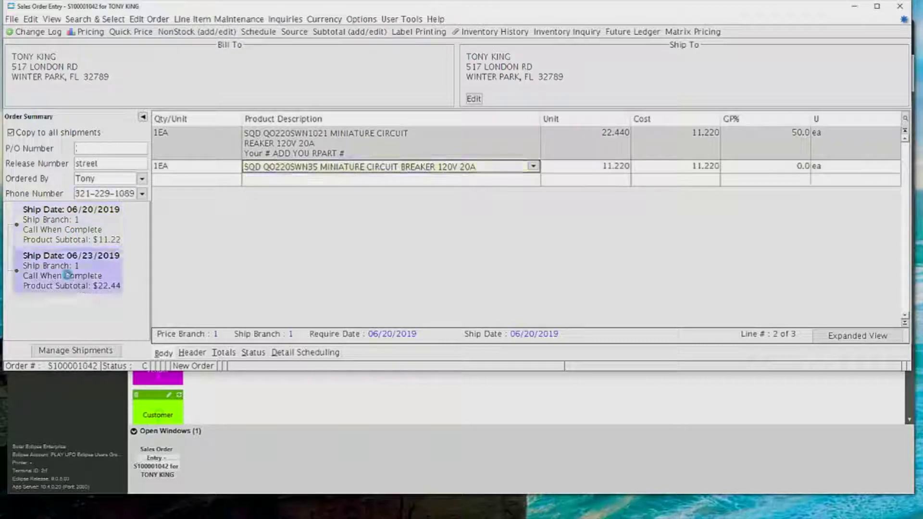
{"action": "left_click", "coordinate": [72, 226]}
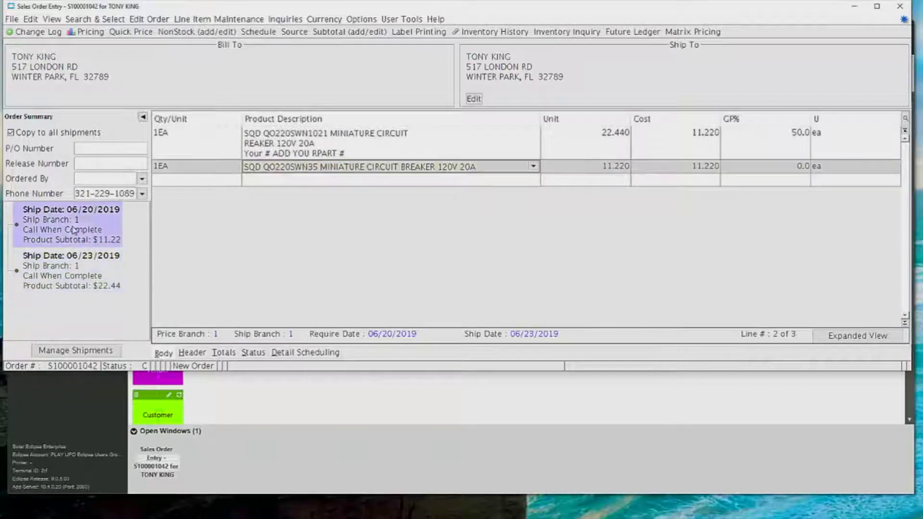
{"action": "right_click", "coordinate": [291, 144]}
{"action": "mouse_move", "coordinate": [326, 151]}
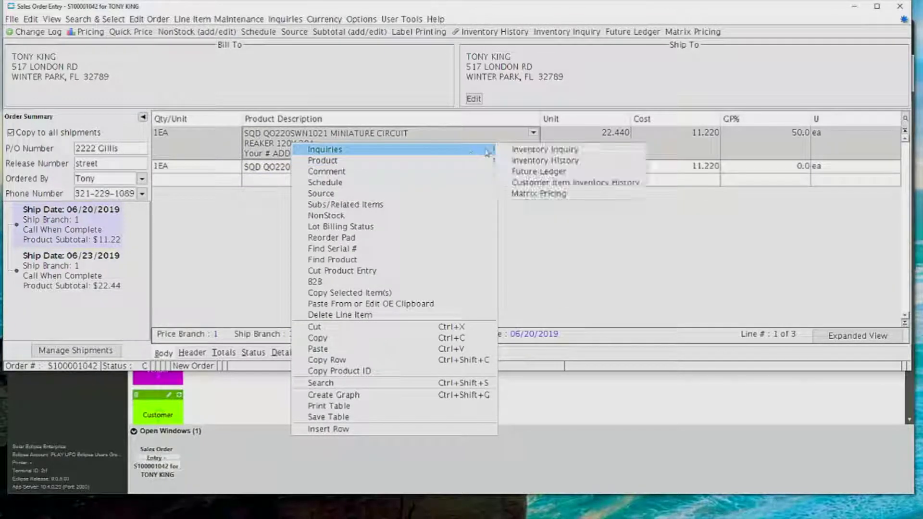
{"action": "left_click", "coordinate": [517, 175]}
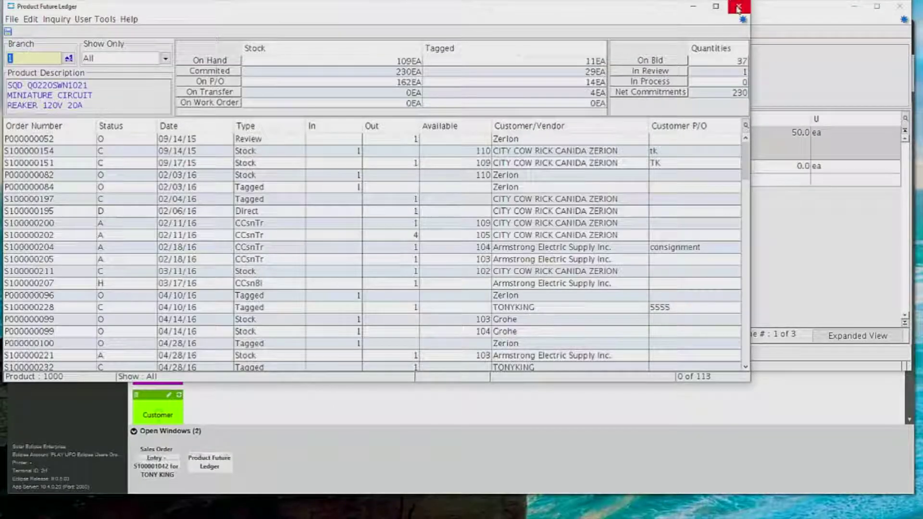
{"action": "left_click", "coordinate": [738, 8]}
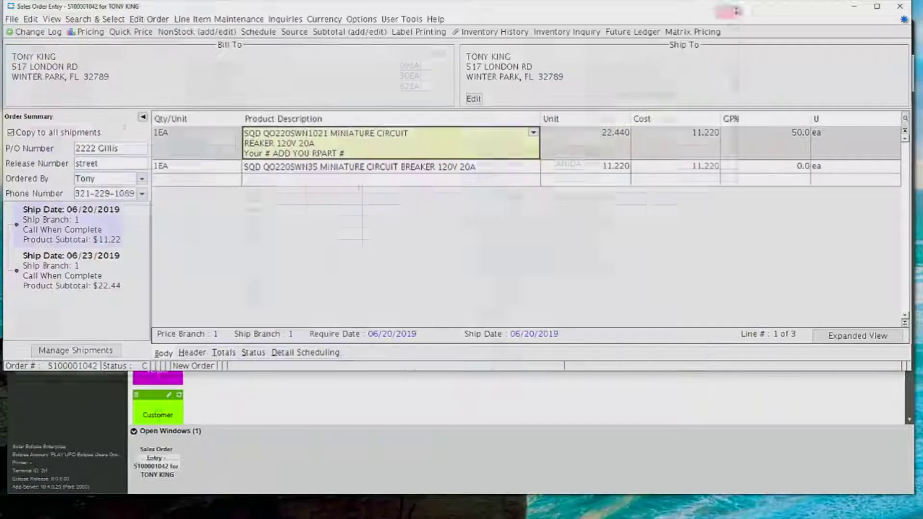
{"action": "left_click", "coordinate": [344, 168]}
{"action": "right_click", "coordinate": [344, 170]}
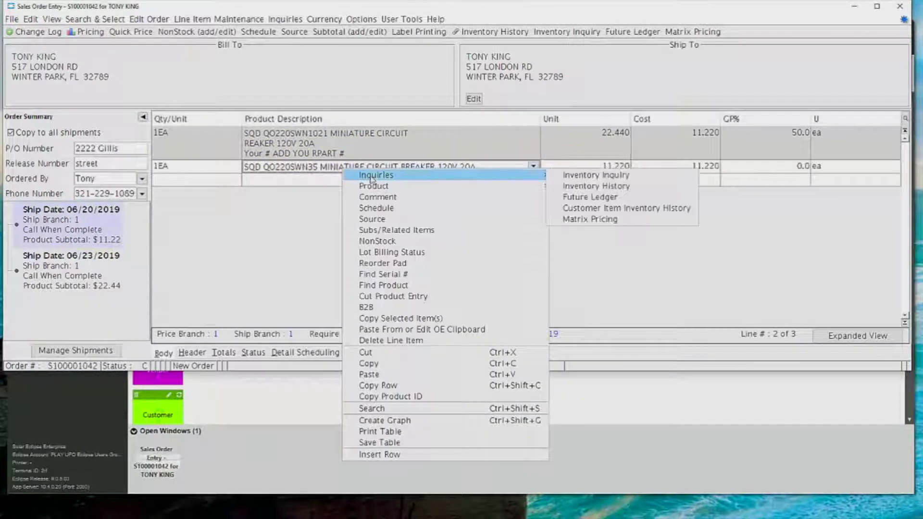
{"action": "mouse_move", "coordinate": [544, 184]}
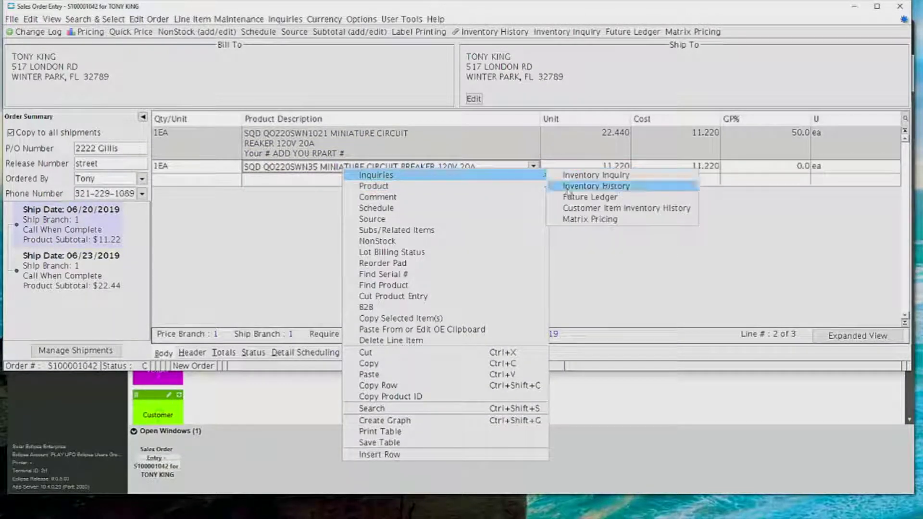
{"action": "left_click", "coordinate": [569, 188]}
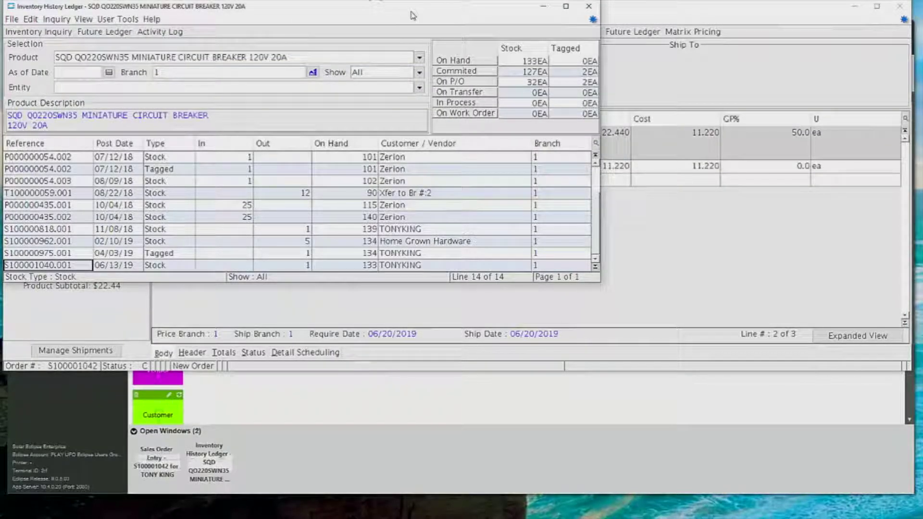
{"action": "left_click", "coordinate": [589, 6]}
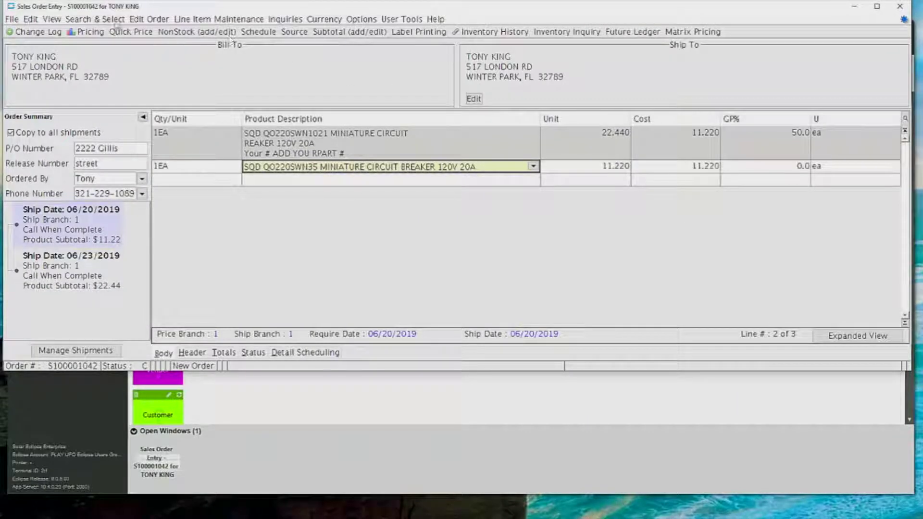
{"action": "left_click", "coordinate": [402, 19]}
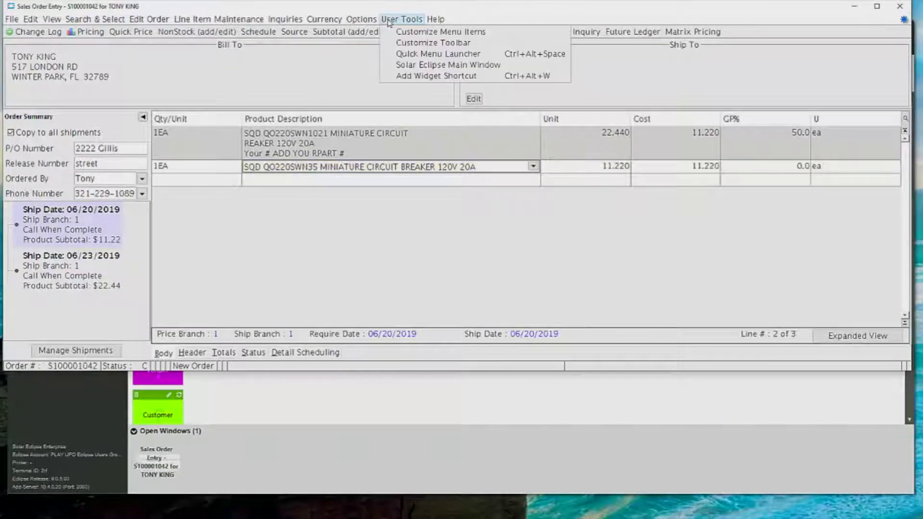
{"action": "left_click", "coordinate": [393, 44]}
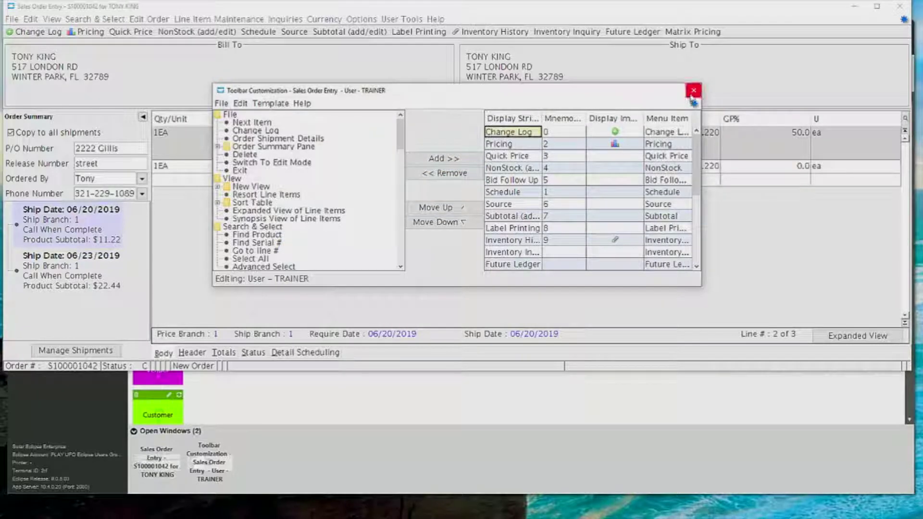
{"action": "left_click", "coordinate": [693, 90]}
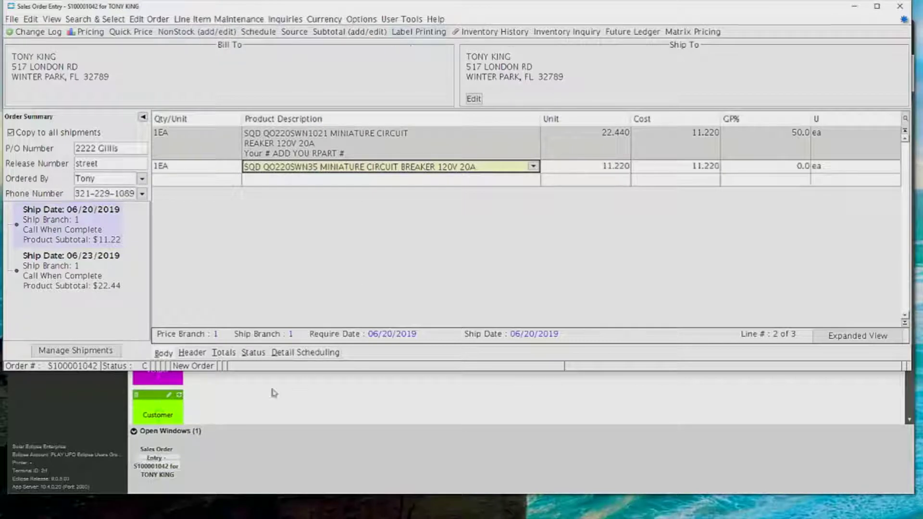
{"action": "left_click", "coordinate": [224, 353]}
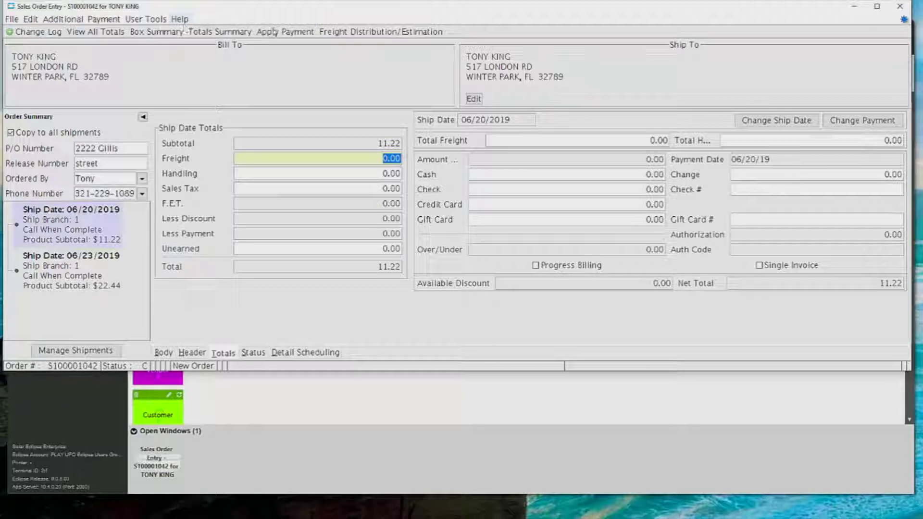
Step: Open the personal customization options, then show the two shipments' status details
{"action": "left_click", "coordinate": [150, 20]}
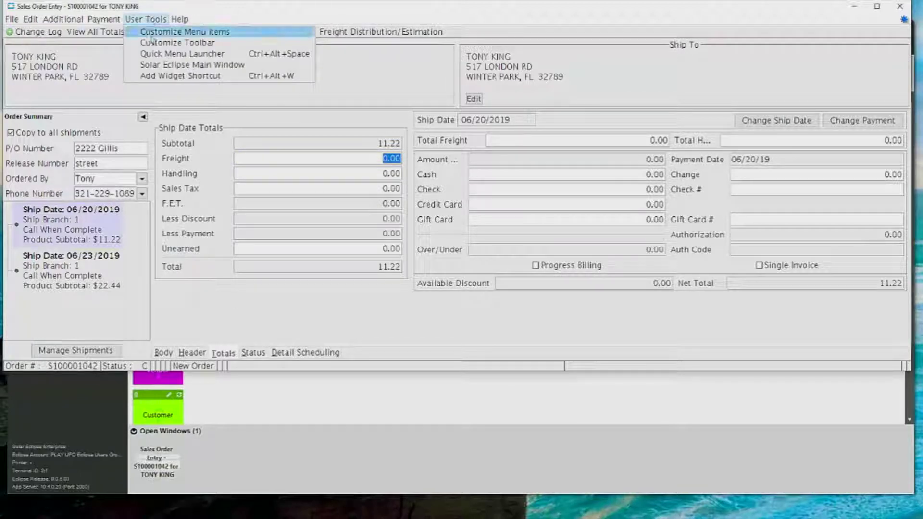
{"action": "left_click", "coordinate": [250, 351]}
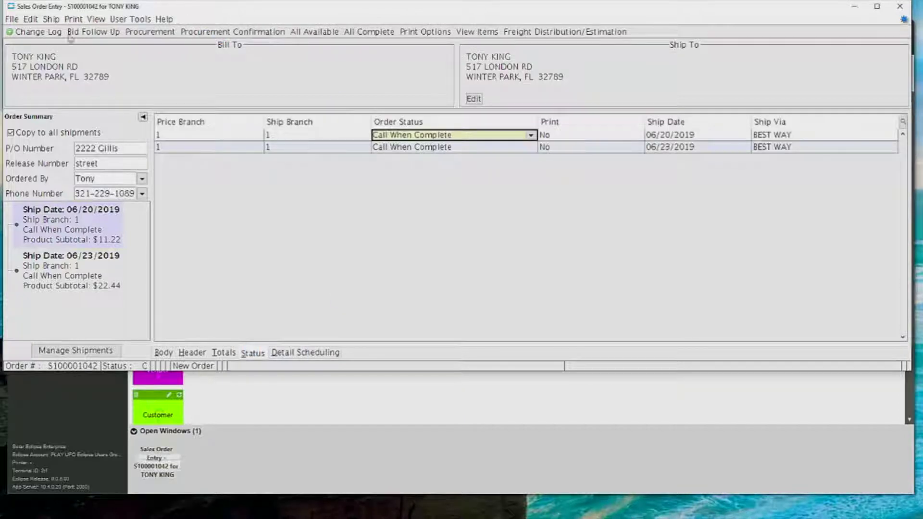